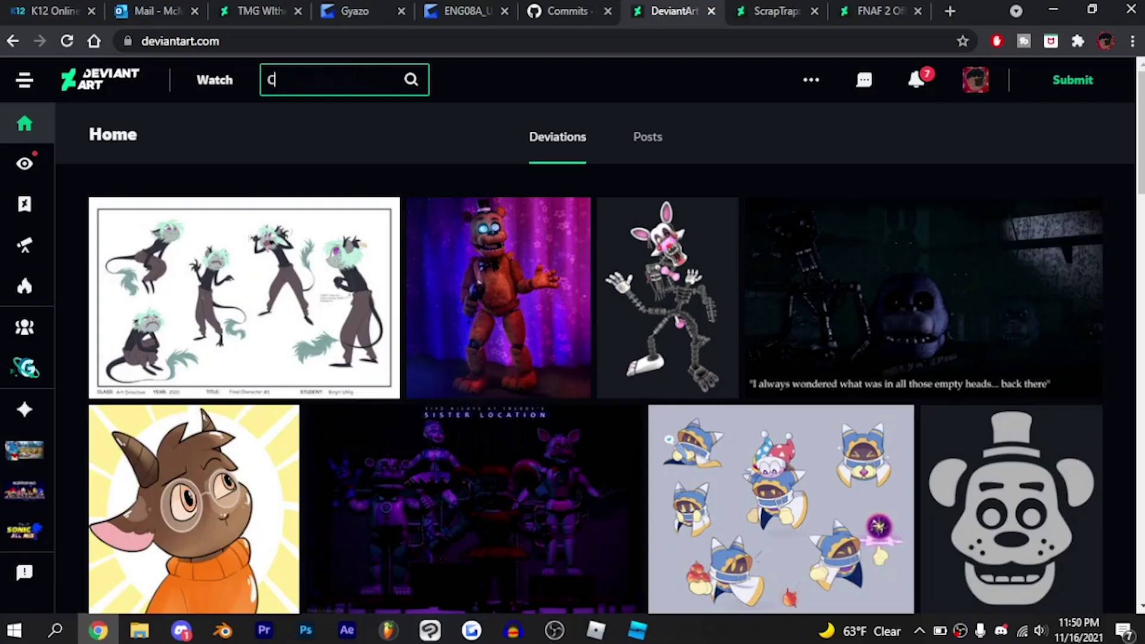
pyautogui.write('mas Tree Blende')
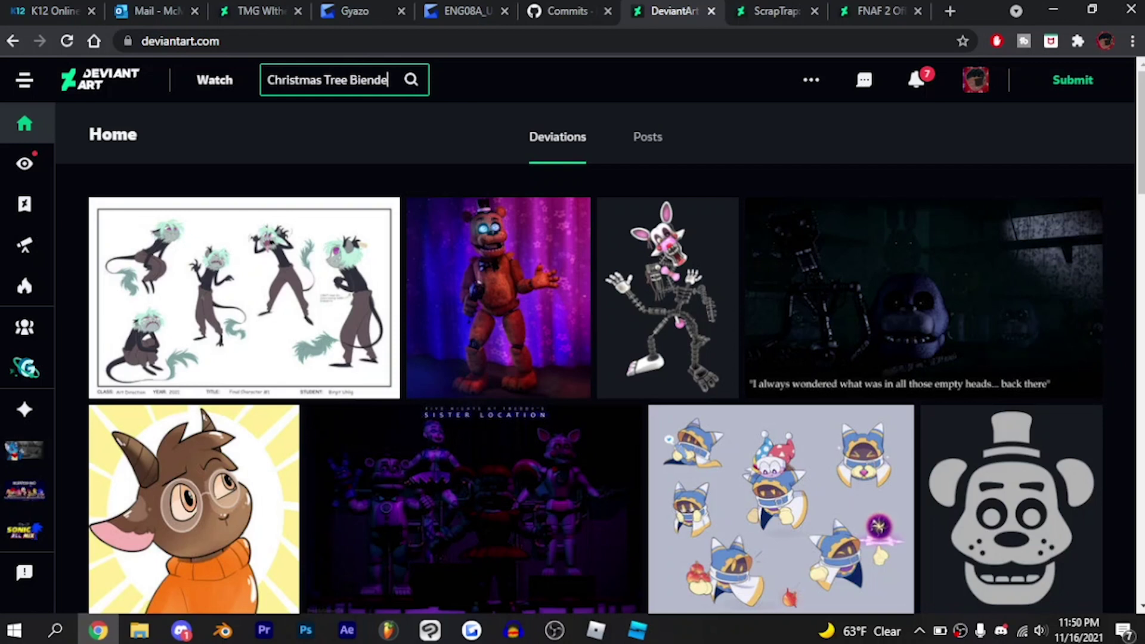
pyautogui.write('r 2.9 Model')
# Search DeviantArt for 'Christmas Tree Blender 2.9 Model'
pyautogui.press('Return')
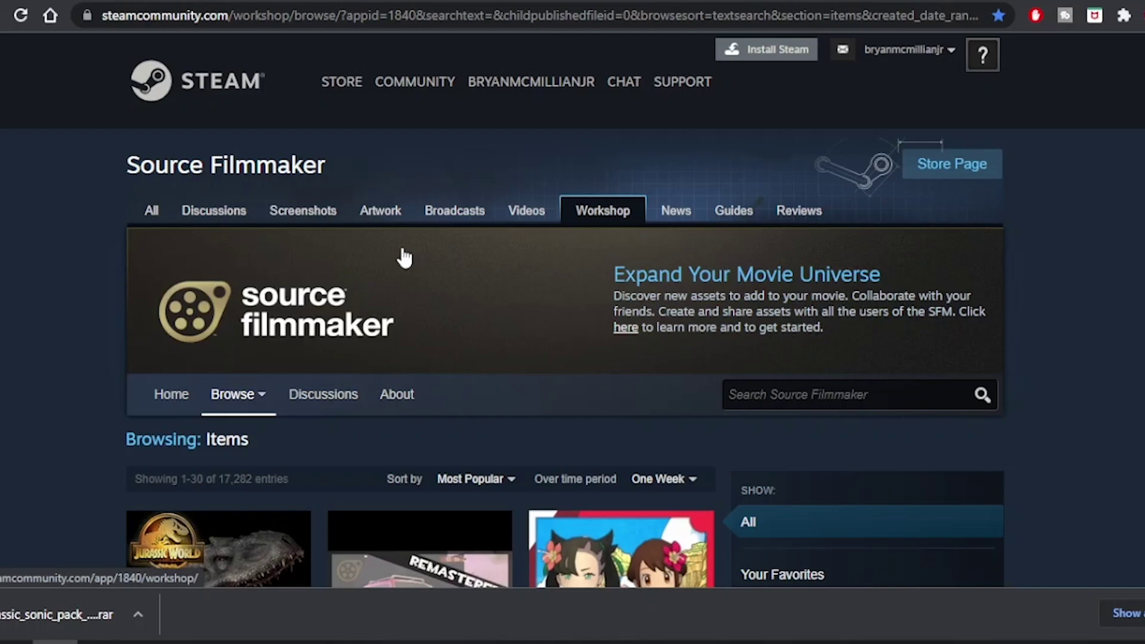
pyautogui.scroll(-3, 389, 248)
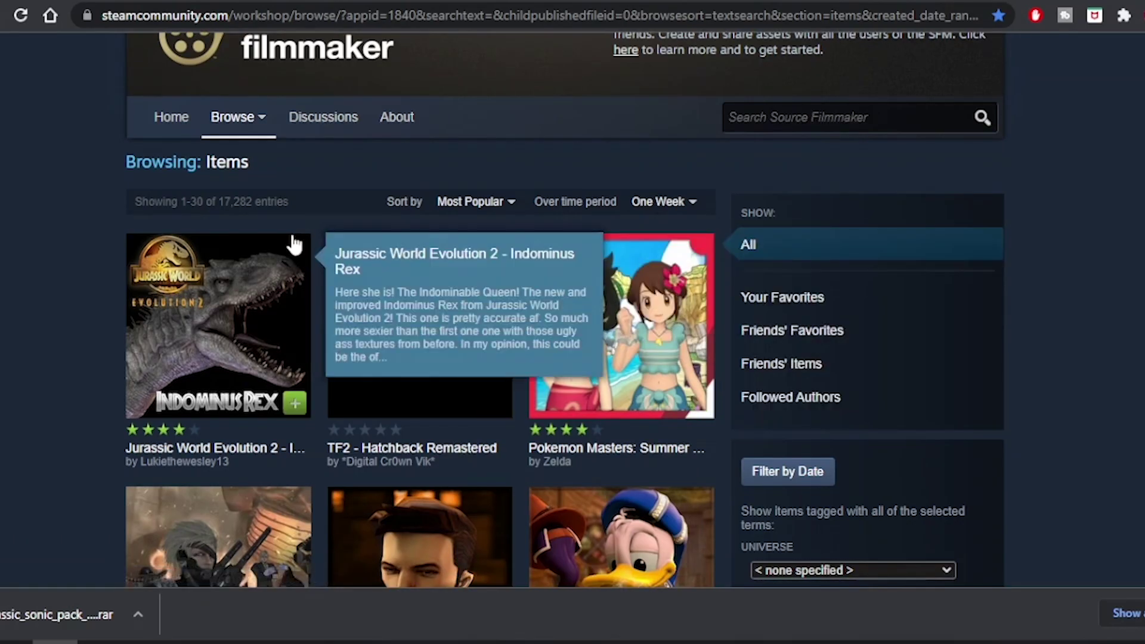
pyautogui.scroll(-5, 289, 242)
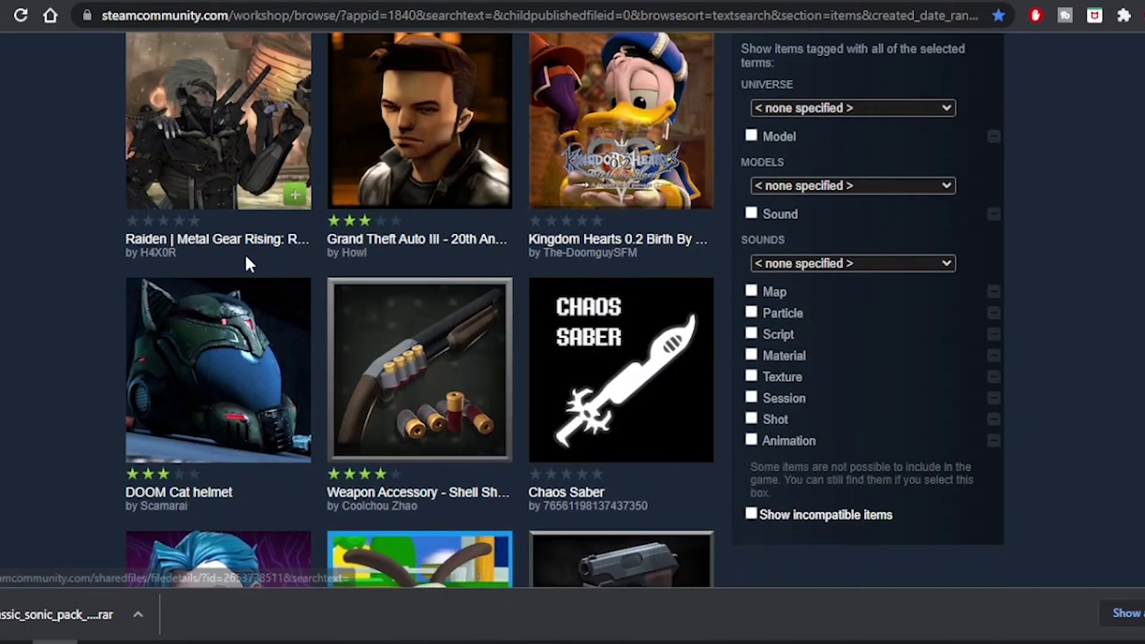
pyautogui.scroll(8, 248, 258)
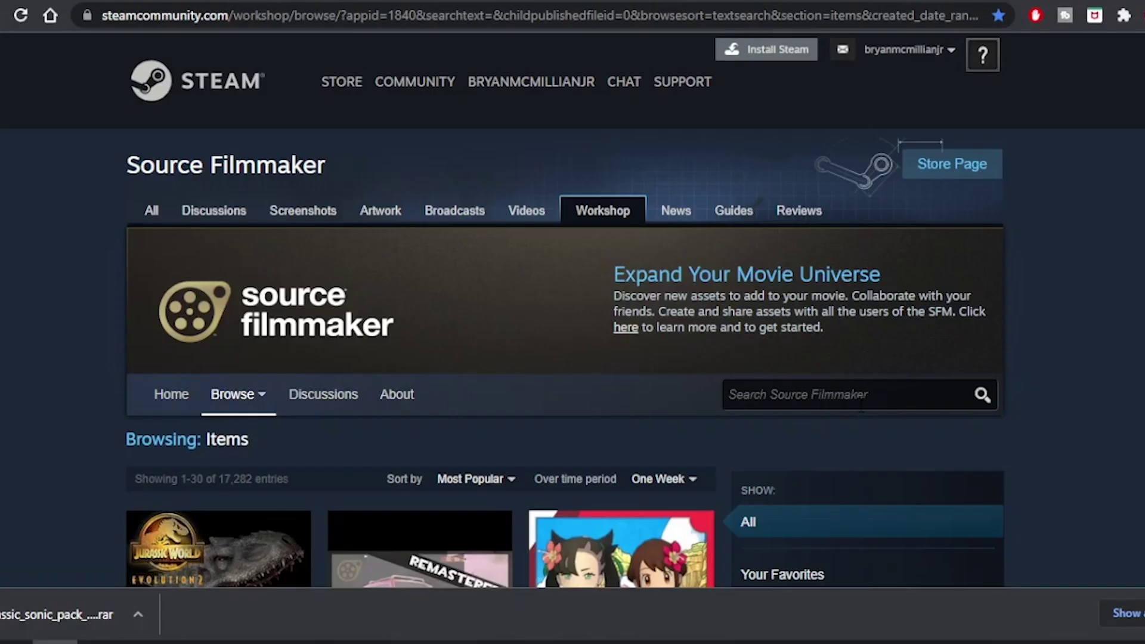
# Search the Source Filmmaker Workshop for 'Christmas Tree'
pyautogui.click(861, 403)
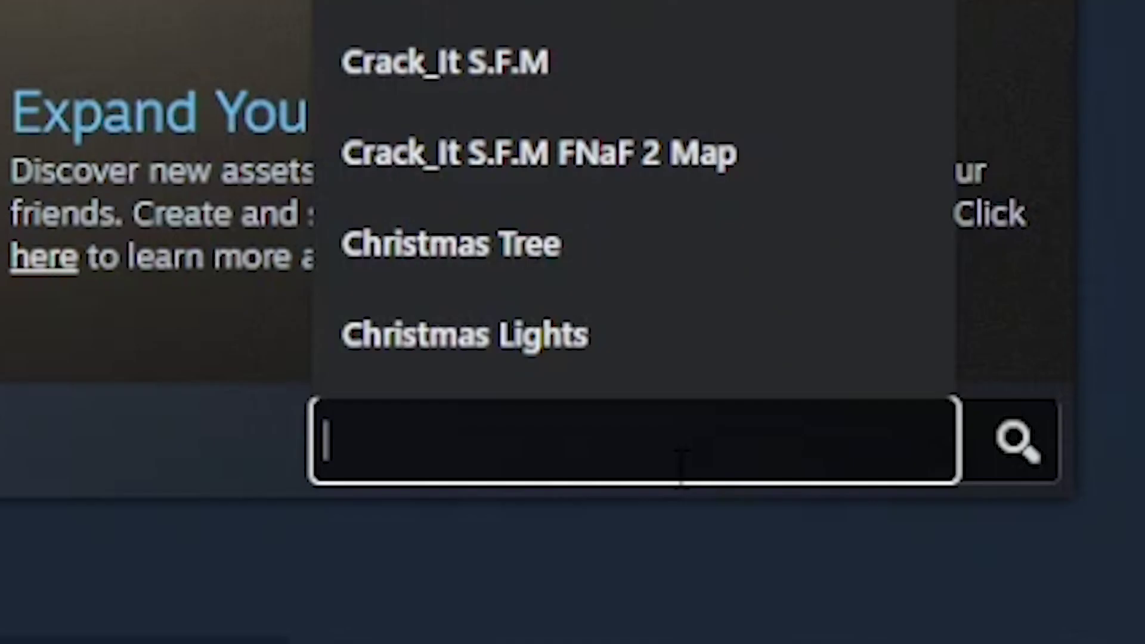
pyautogui.write('Chr')
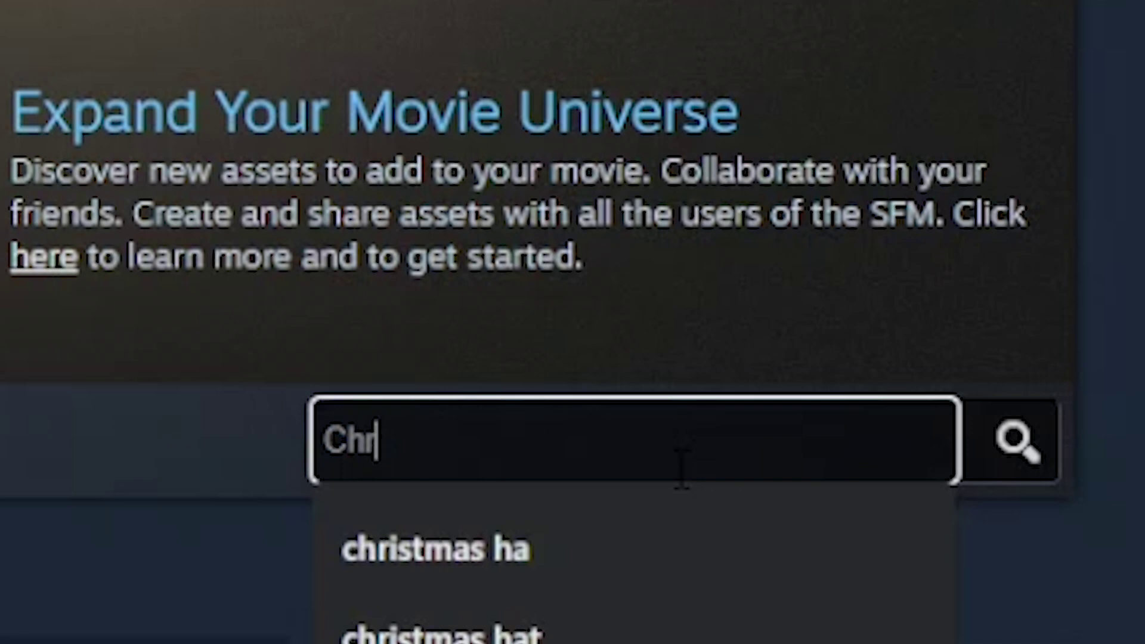
pyautogui.write('istmas Tree')
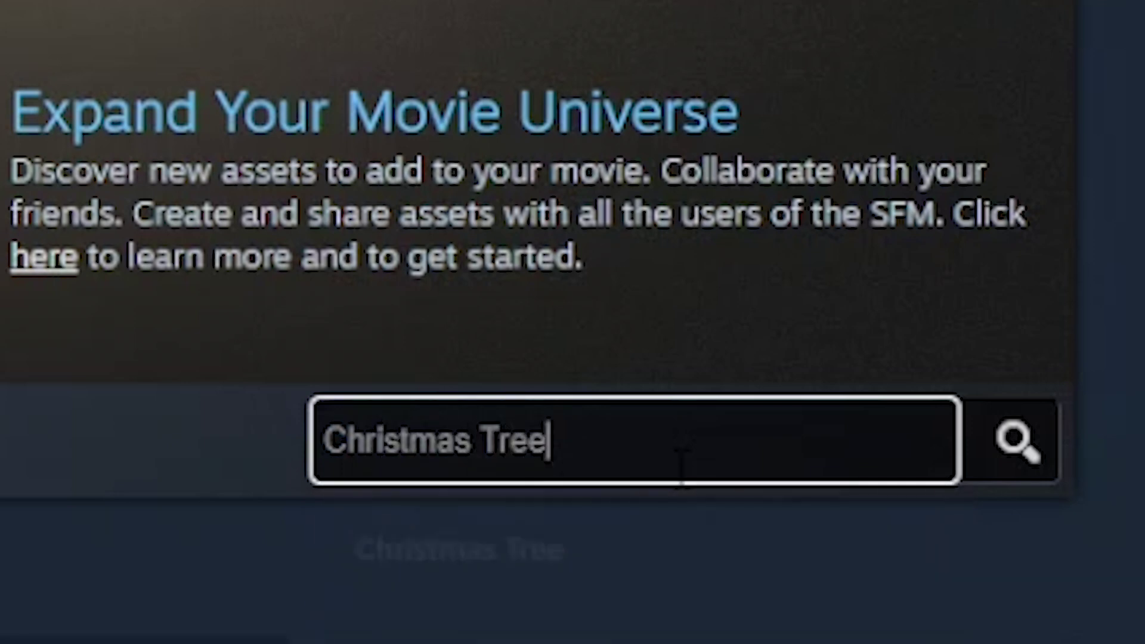
pyautogui.press('Return')
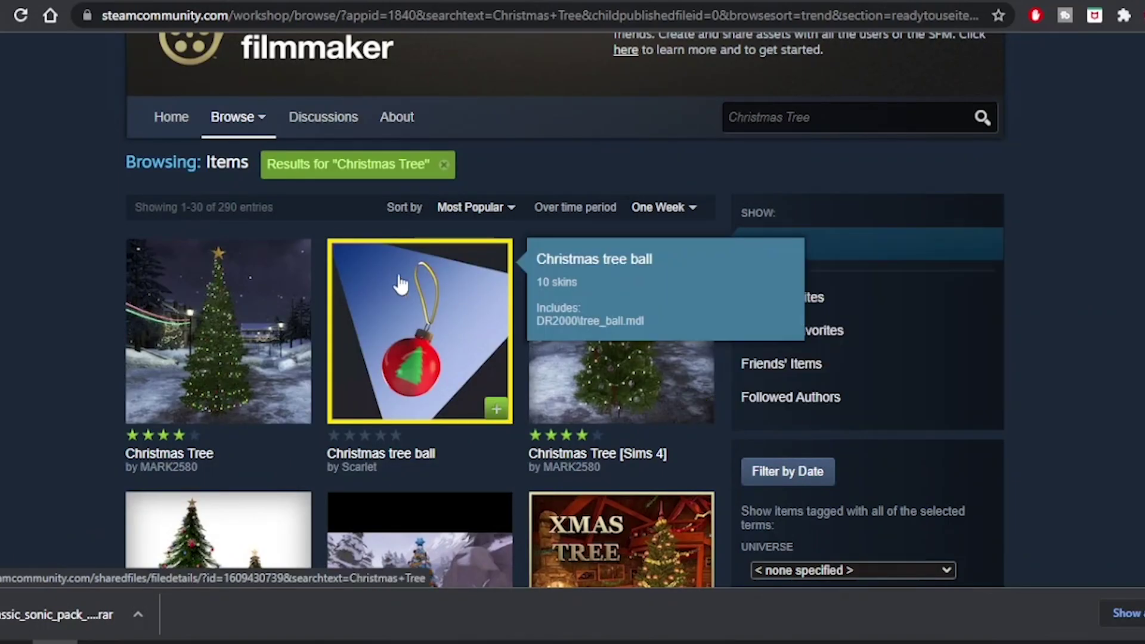
pyautogui.scroll(-3, 199, 290)
# Open the Xmas tree item, preview its third image, and add it to favourites
pyautogui.click(616, 280)
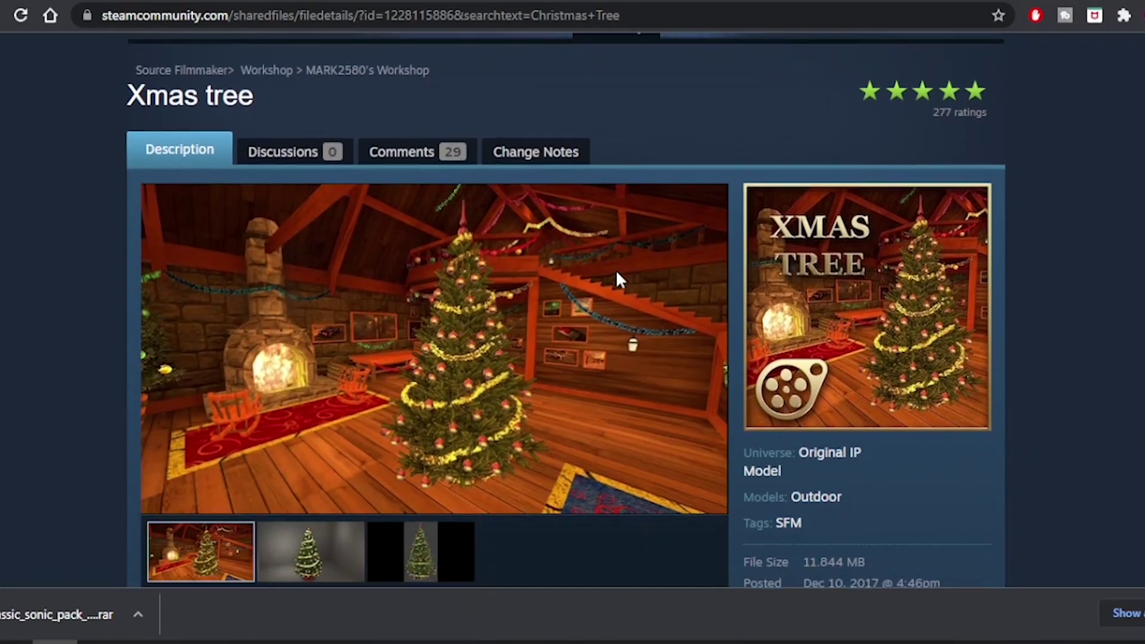
pyautogui.click(404, 550)
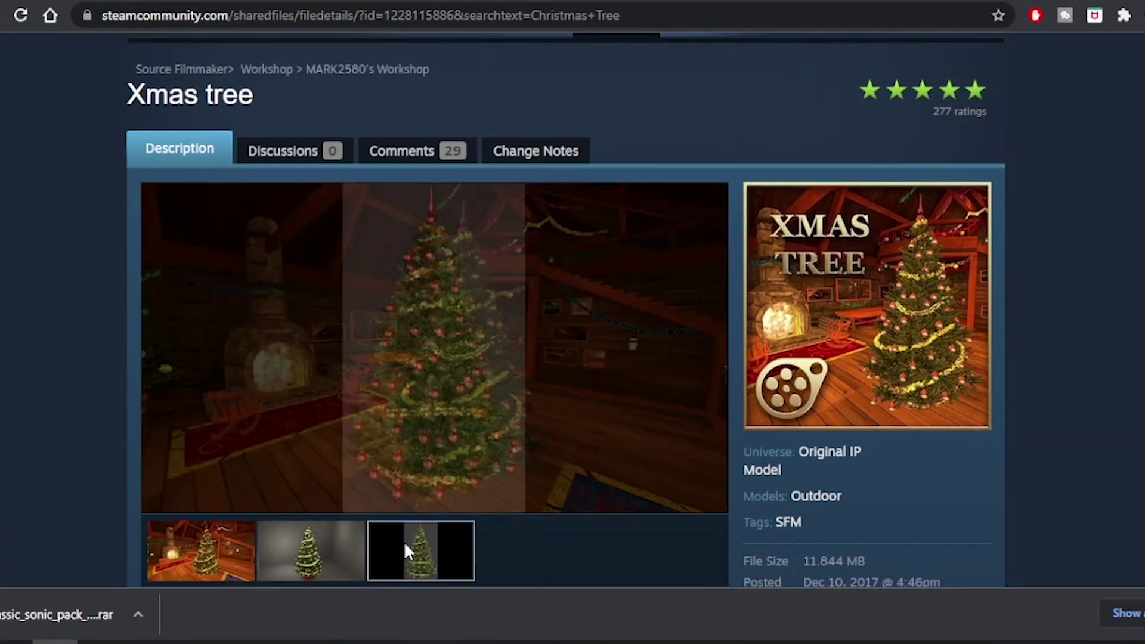
pyautogui.scroll(-3, 403, 549)
pyautogui.scroll(-2, 502, 403)
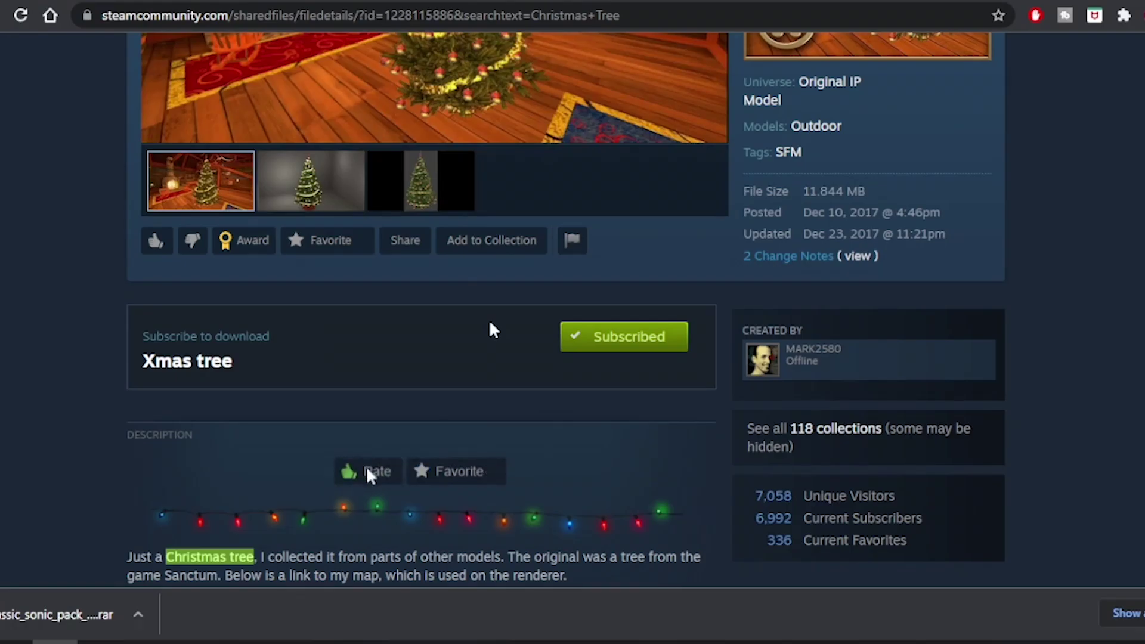
pyautogui.click(451, 472)
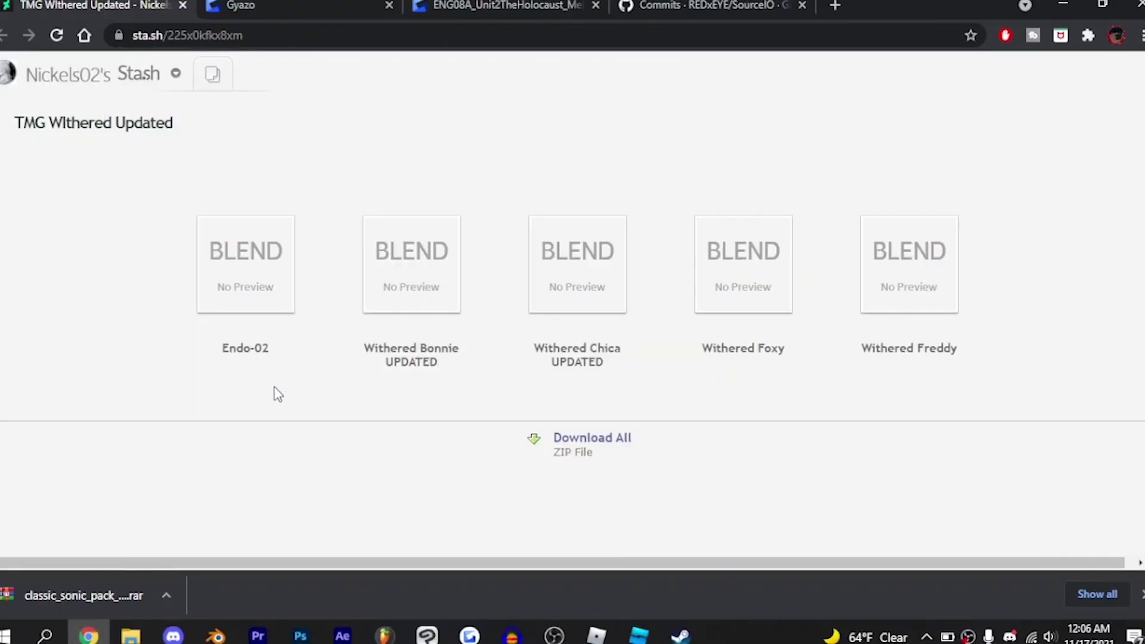
# Bring up the Steam client and widen the library's game list
pyautogui.click(680, 637)
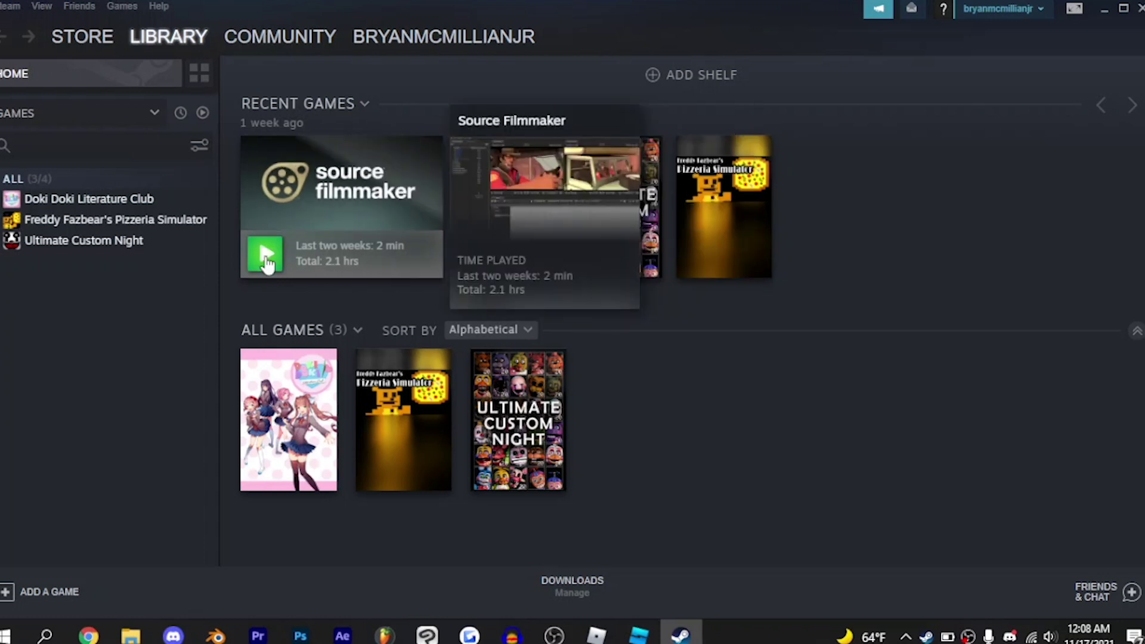
pyautogui.moveTo(265, 254)
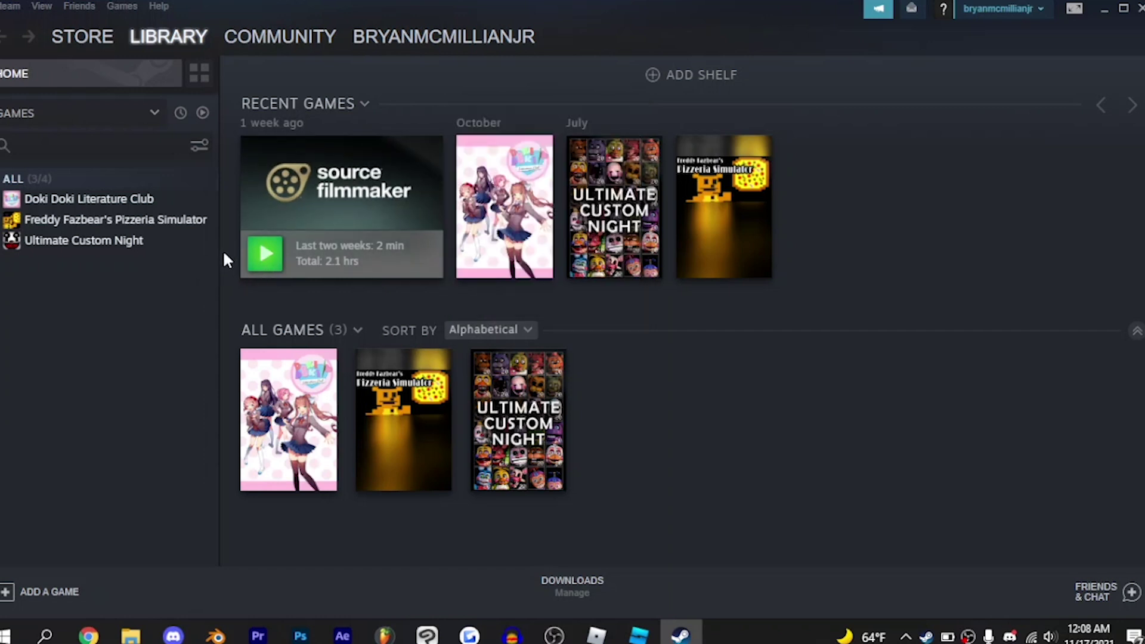
pyautogui.moveTo(221, 249)
pyautogui.mouseDown()
pyautogui.moveTo(233, 254)
pyautogui.moveTo(216, 260)
pyautogui.mouseUp()
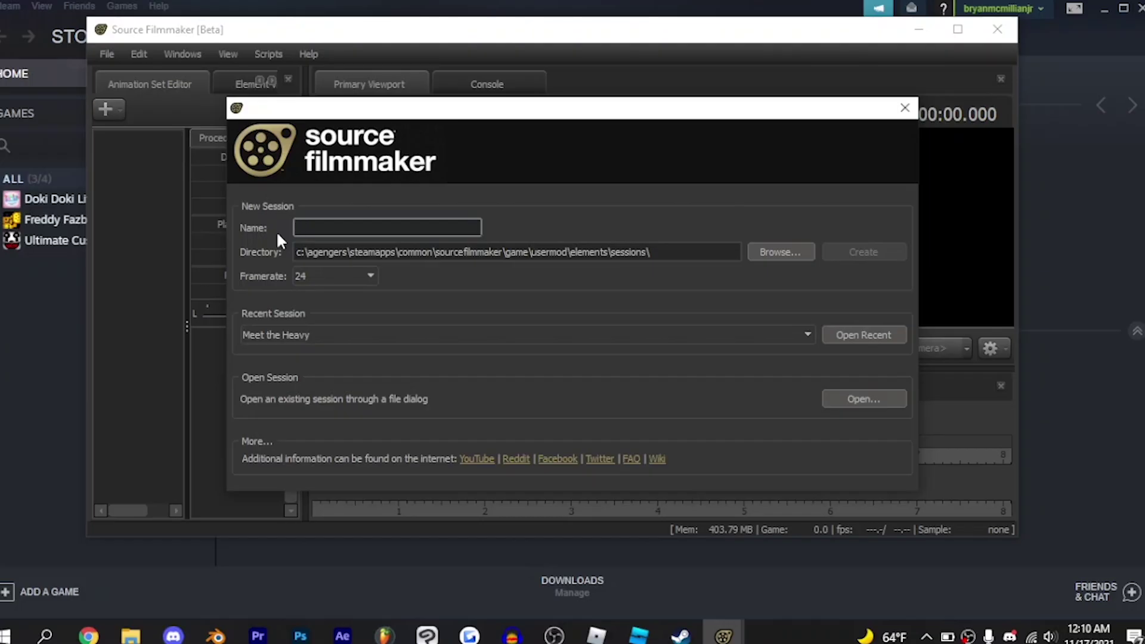
pyautogui.write('jiijnljn')
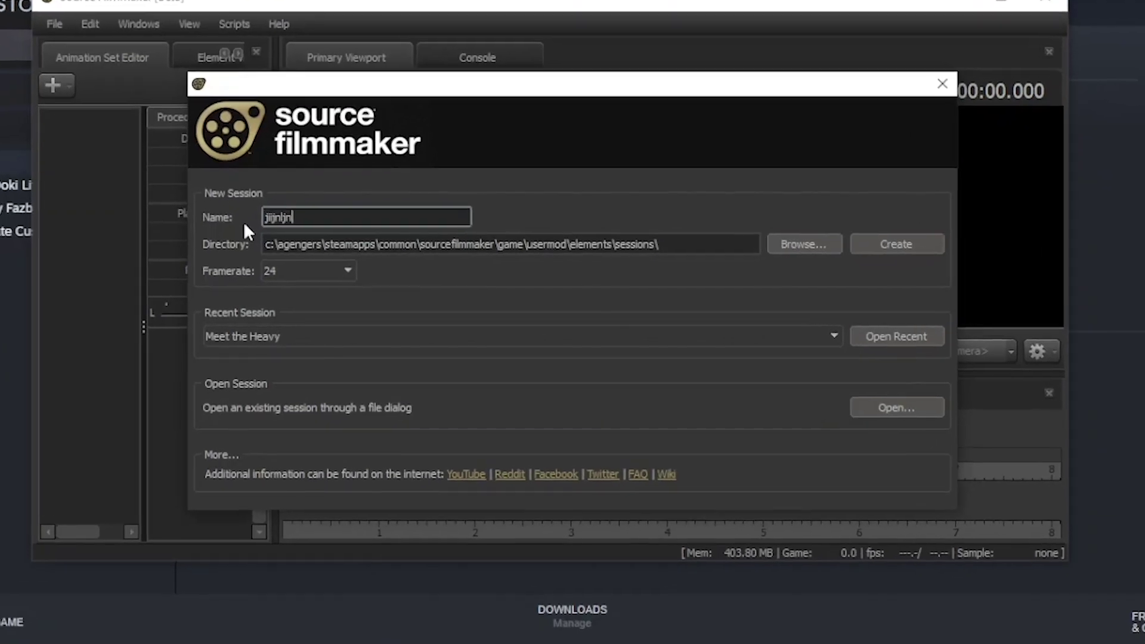
pyautogui.write('ln')
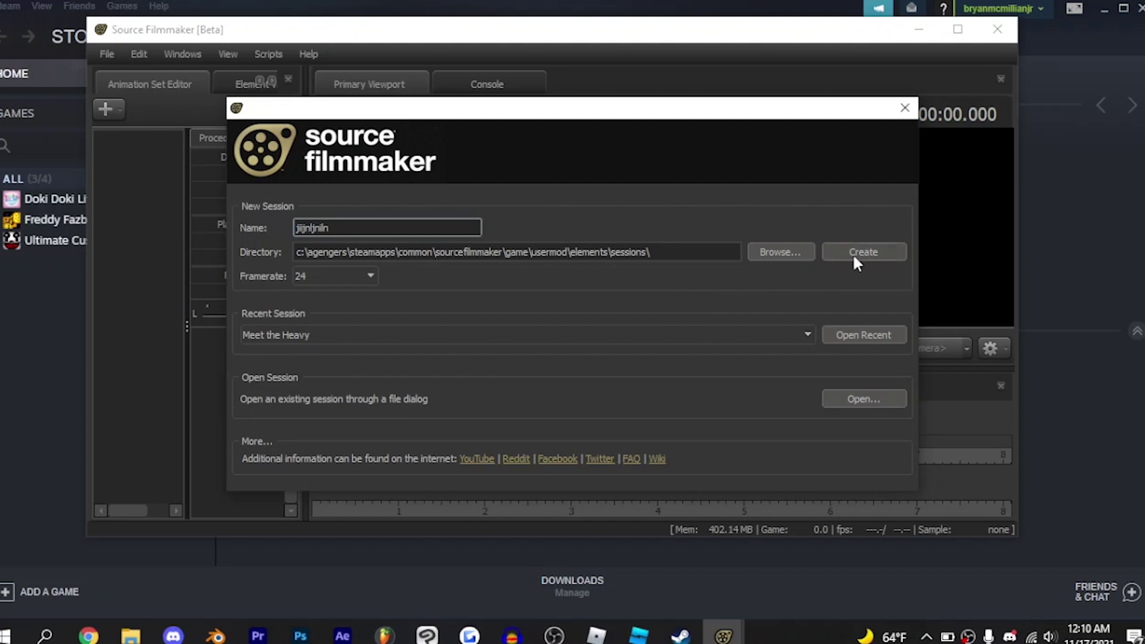
# Create the new Source Filmmaker session named 'jiijnljnlln'
pyautogui.click(853, 254)
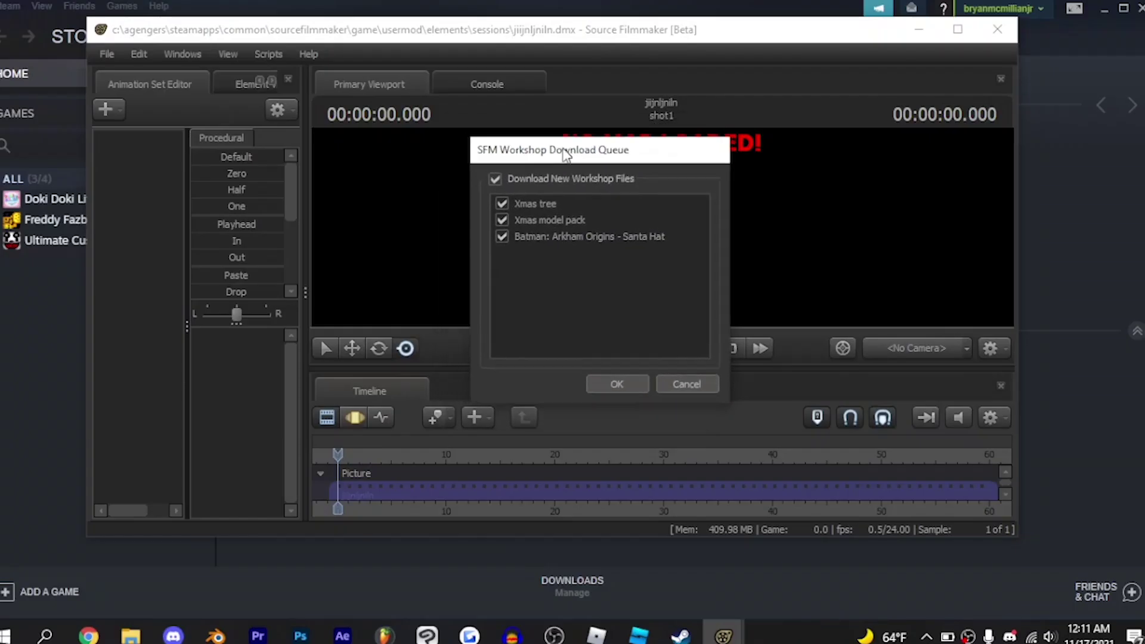
# Accept the queued Workshop downloads, acknowledge their completion, and exit Source Filmmaker
pyautogui.moveTo(566, 155); pyautogui.dragTo(563, 167)
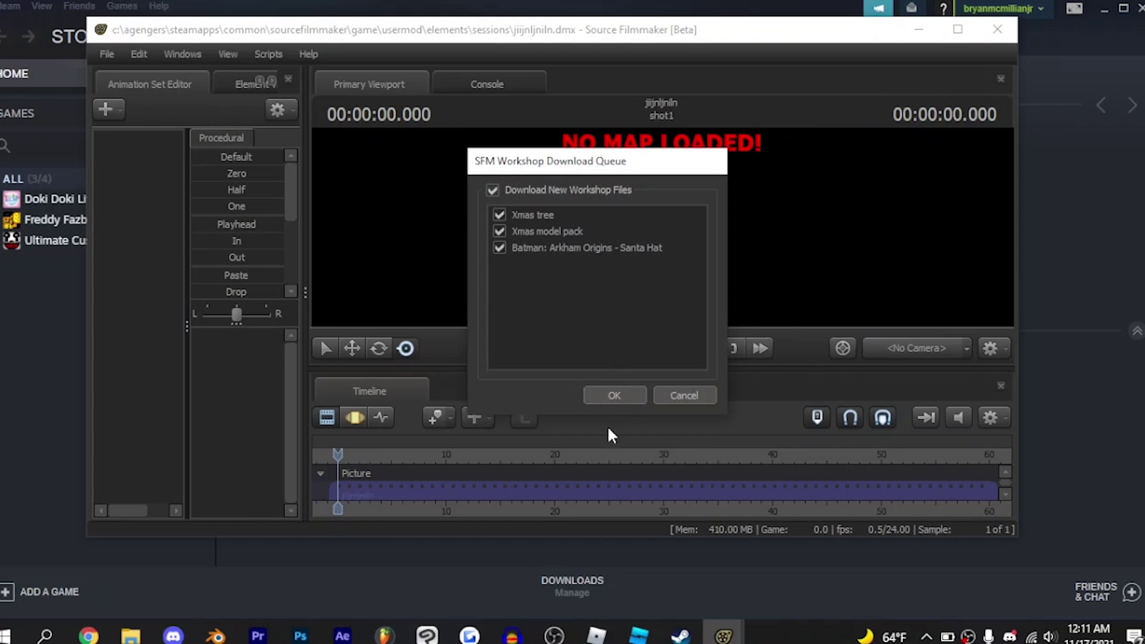
pyautogui.click(620, 397)
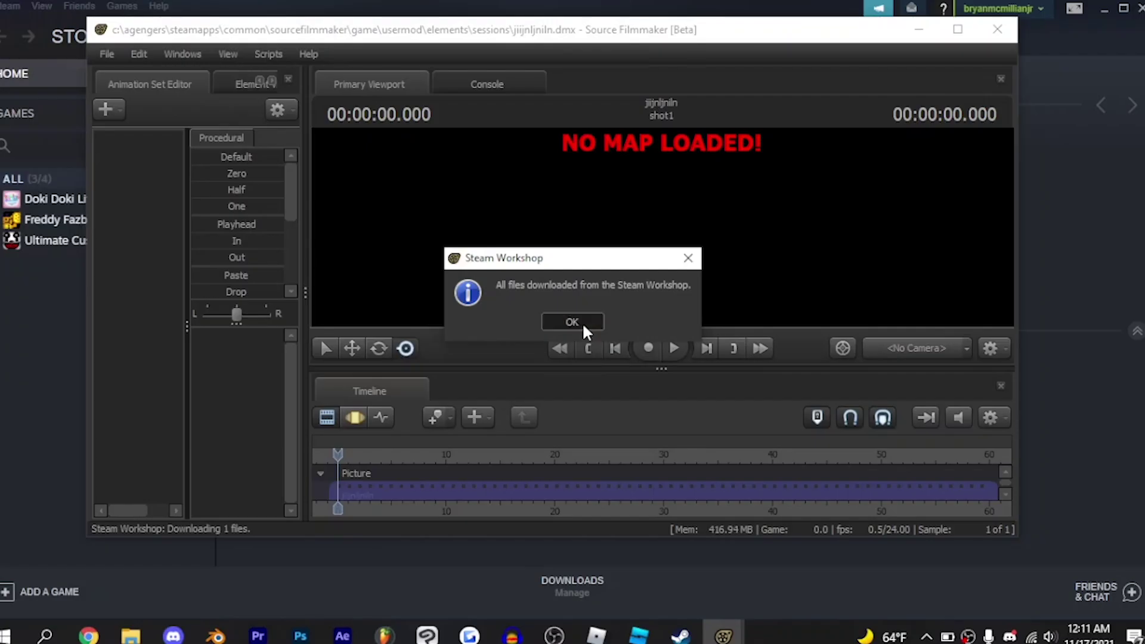
pyautogui.click(582, 324)
pyautogui.click(563, 54)
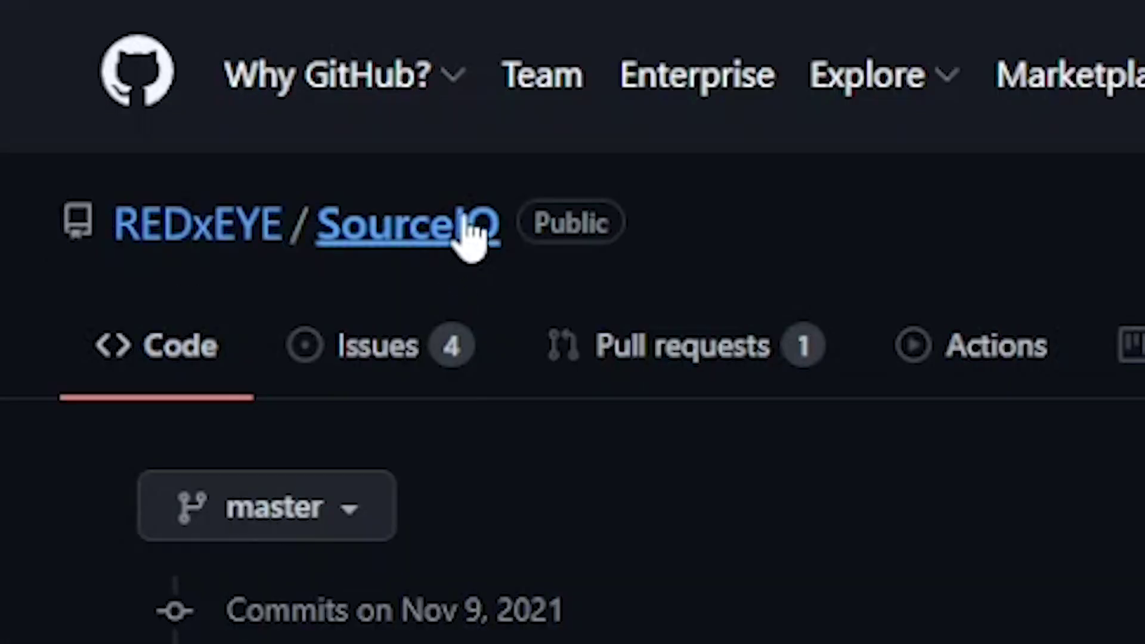
pyautogui.moveTo(269, 14)
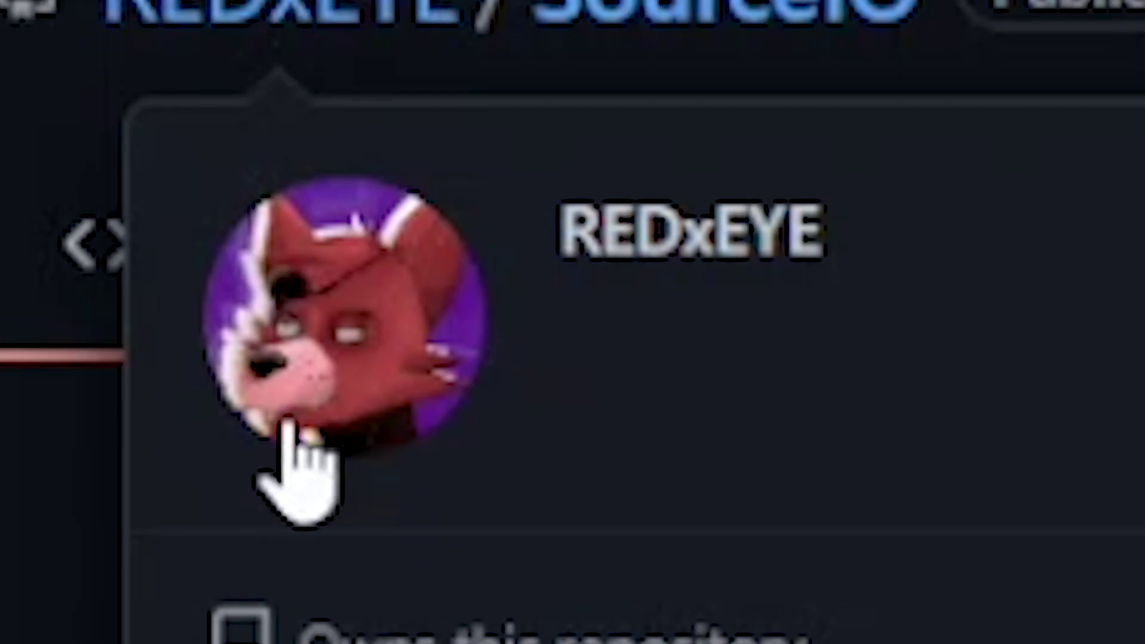
# Download the SourceIO repository as a ZIP from its GitHub main page
pyautogui.hotkey('alt', 'Left')
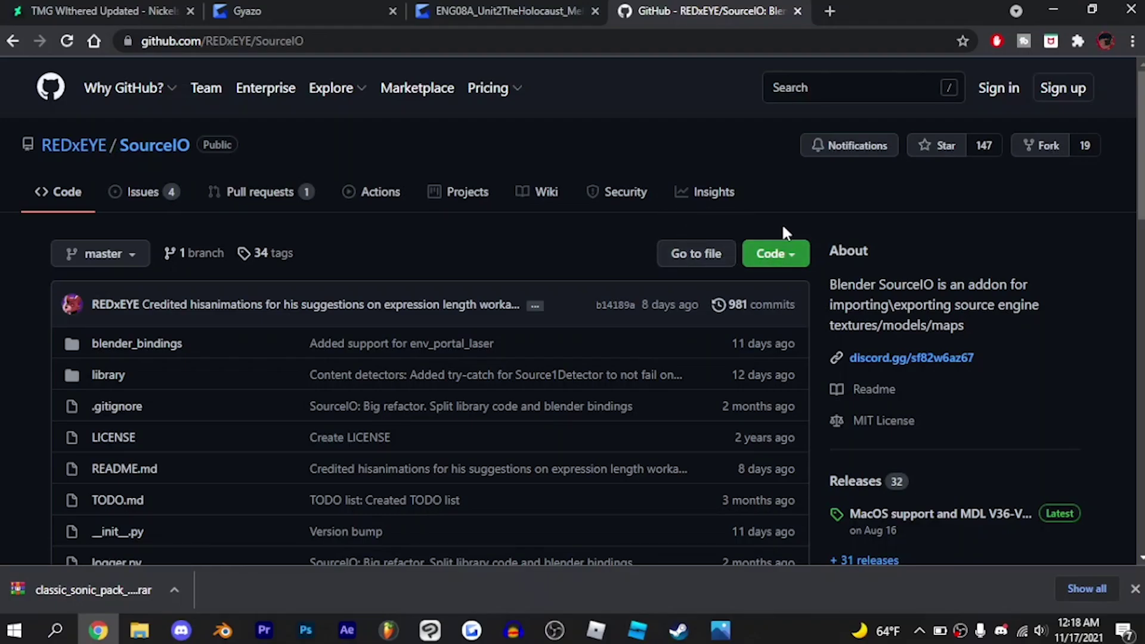
pyautogui.click(792, 259)
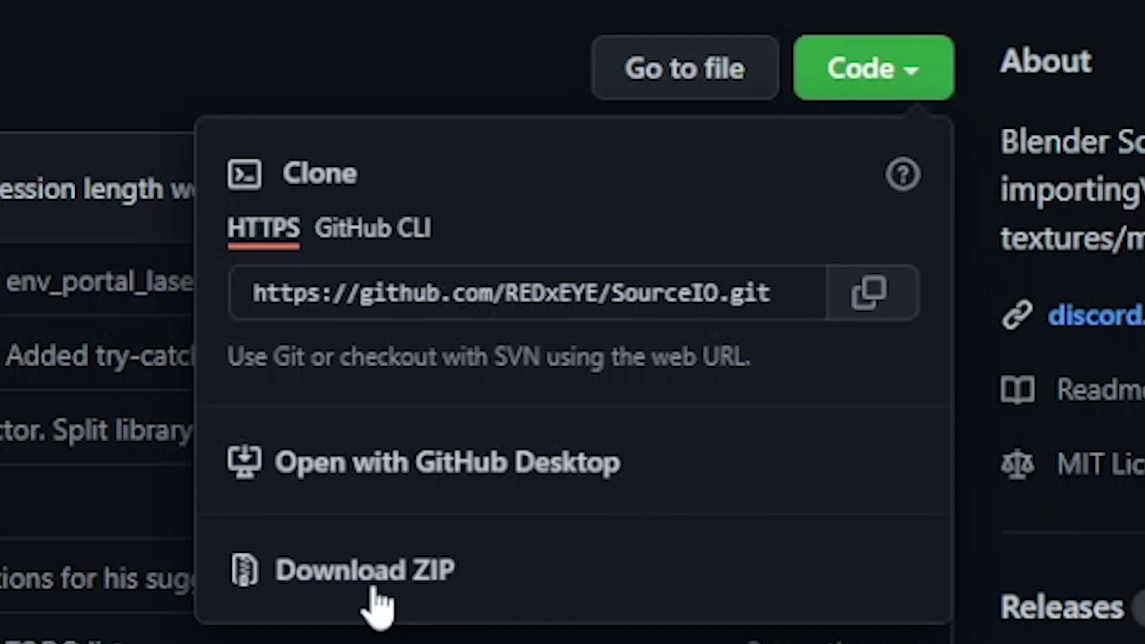
pyautogui.click(376, 605)
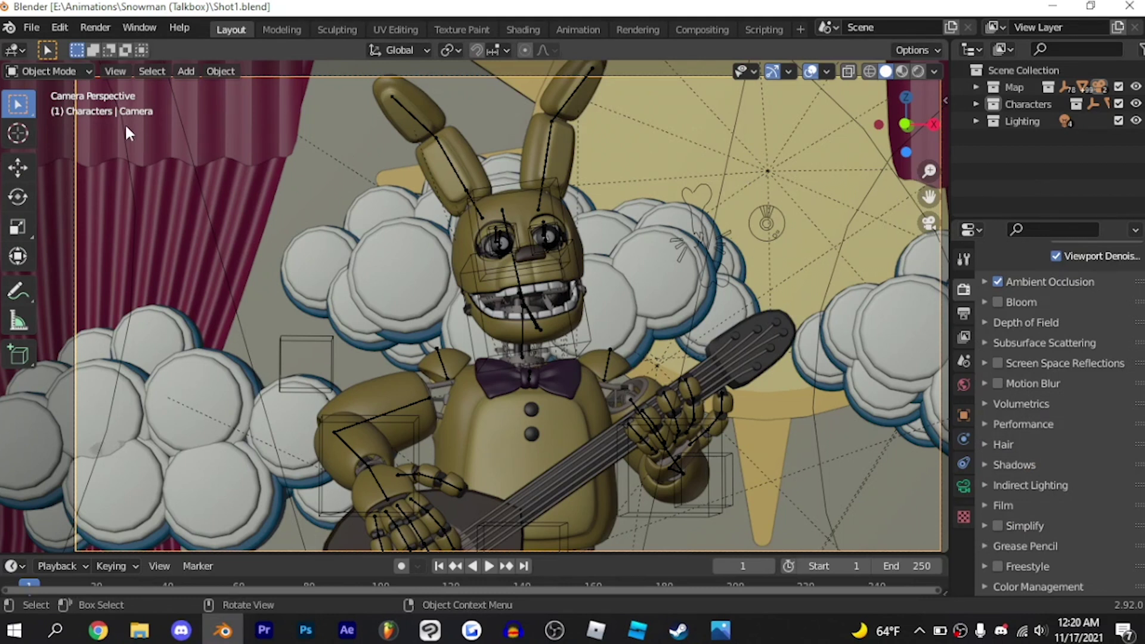
# Start an add-on install from Blender Preferences and browse to the SDXC (E:) drive
pyautogui.click(60, 29)
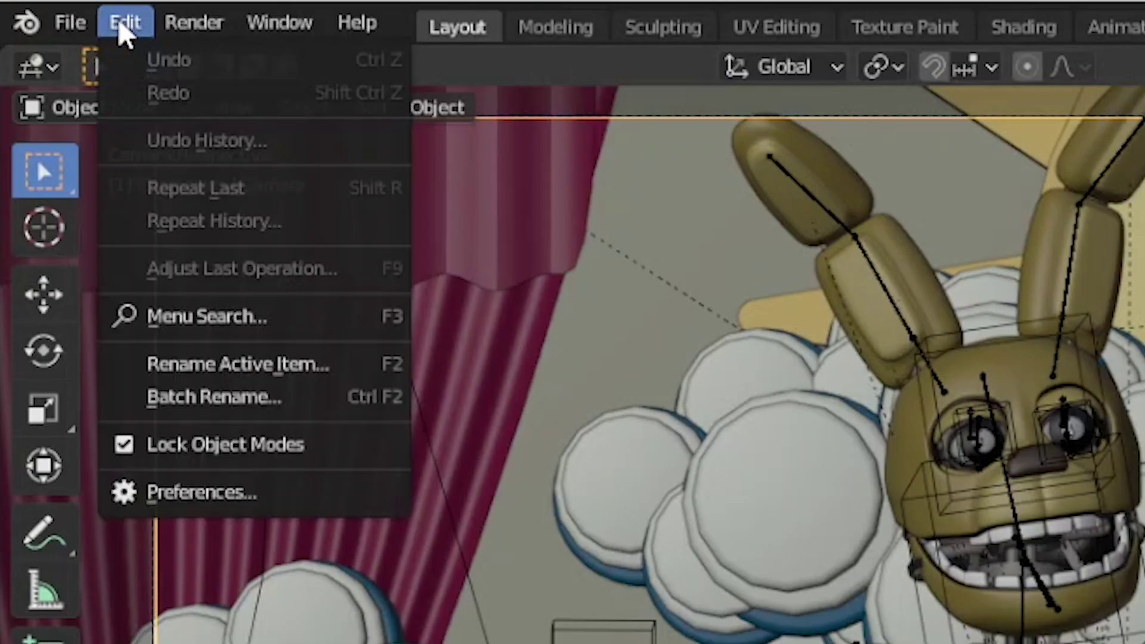
pyautogui.click(230, 492)
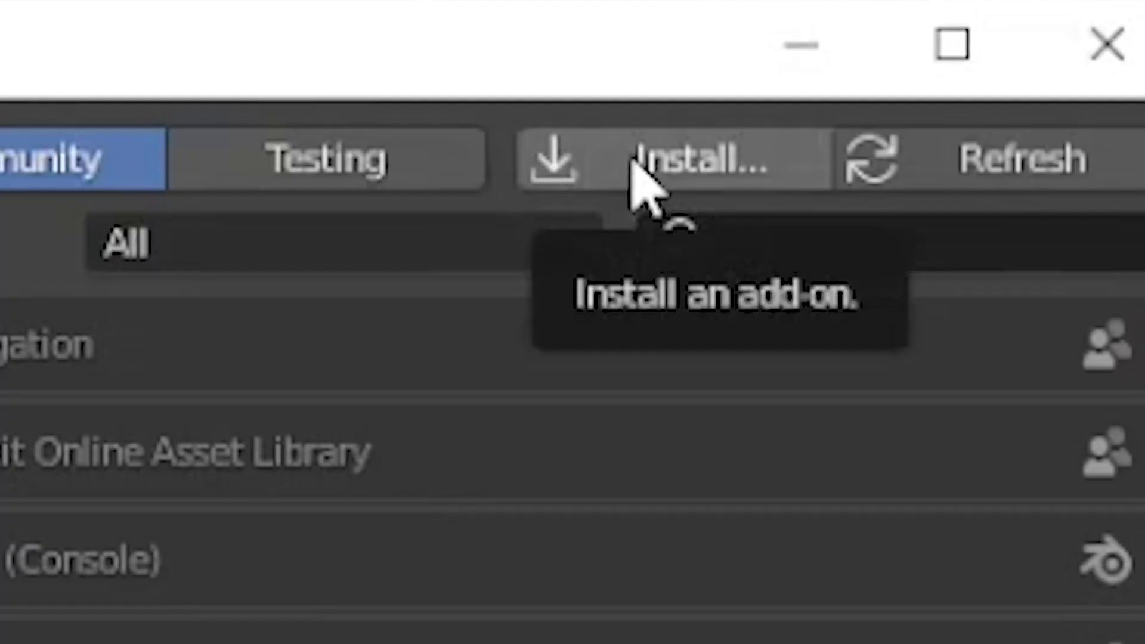
pyautogui.click(421, 92)
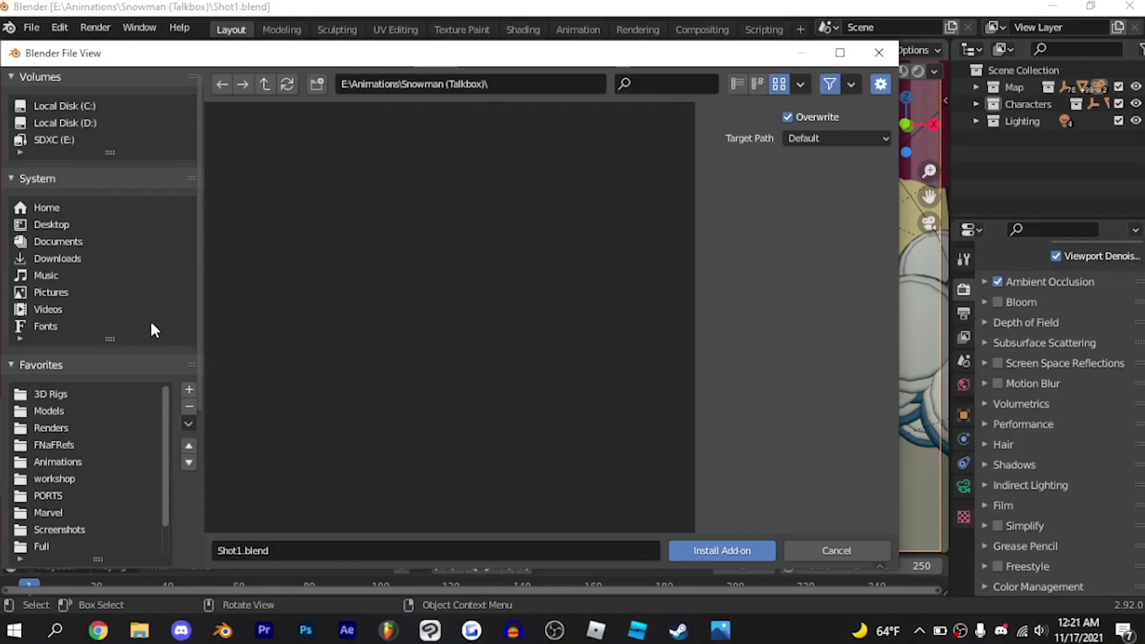
pyautogui.click(53, 141)
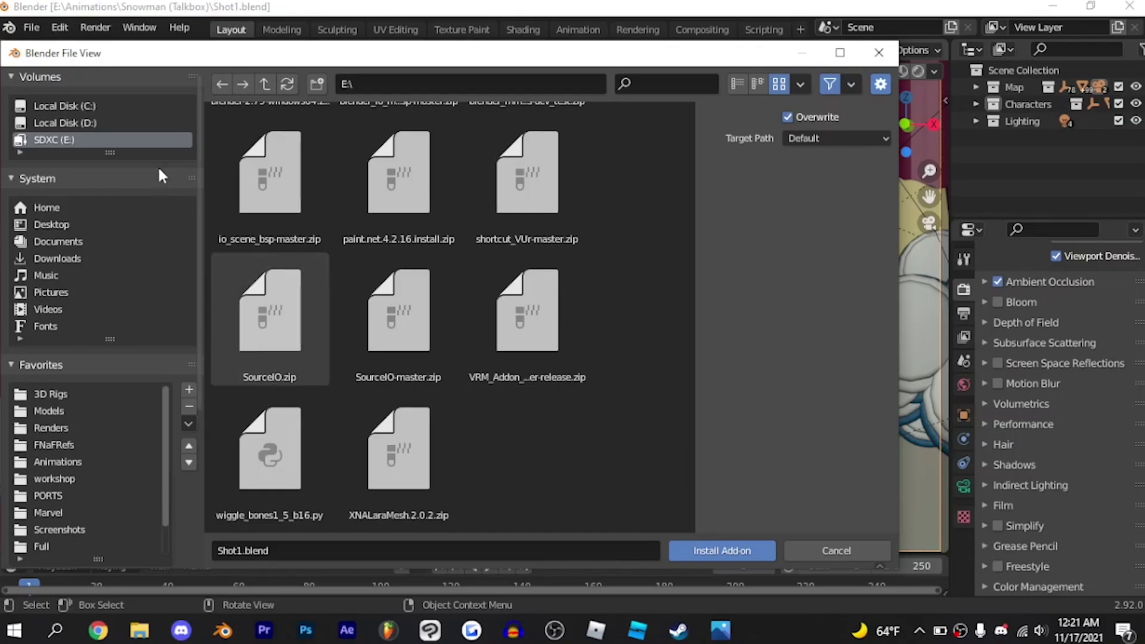
pyautogui.moveTo(340, 10)
pyautogui.mouseDown()
pyautogui.moveTo(341, 447)
pyautogui.moveTo(362, 204)
pyautogui.moveTo(391, 60)
pyautogui.mouseUp()
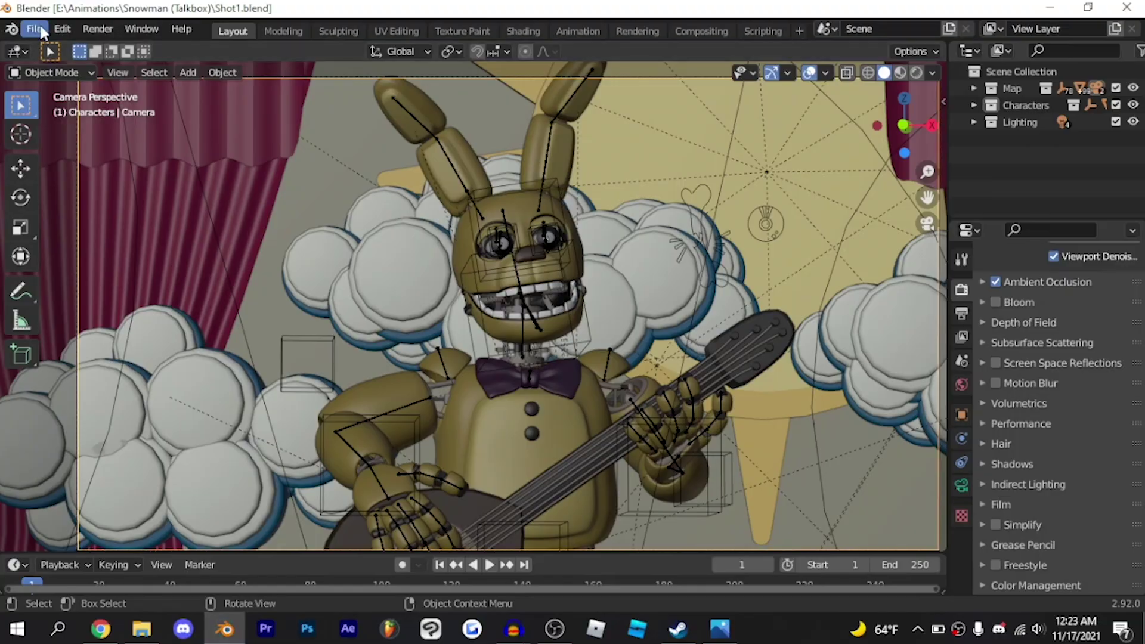
# Open Blender's File menu to reach the Source Engine import options
pyautogui.click(36, 29)
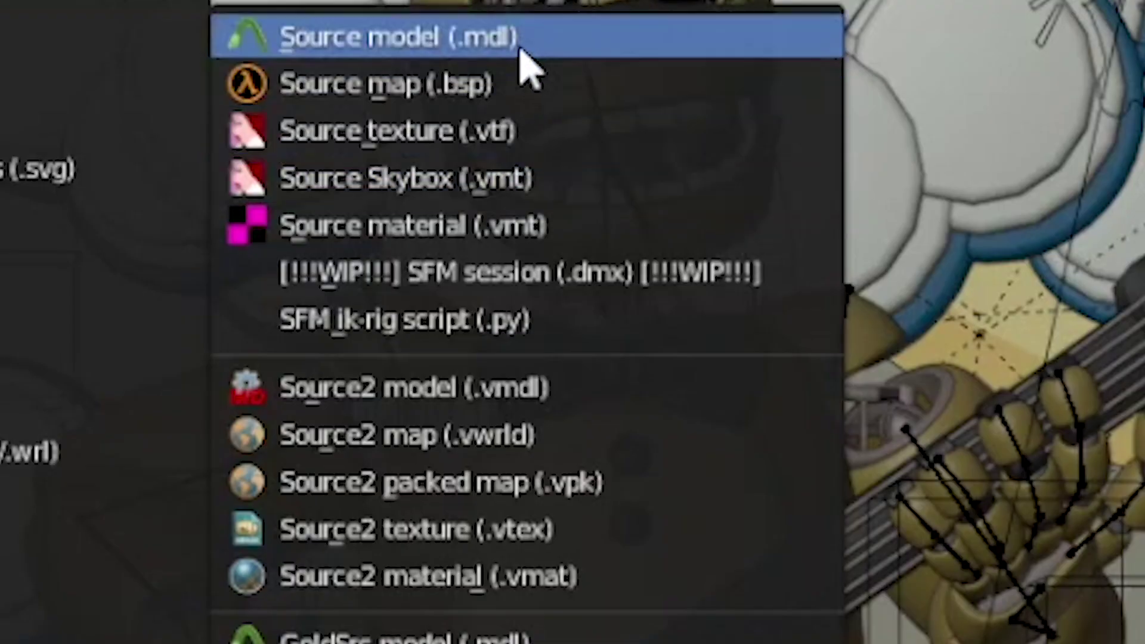
# Import sanctum_christmas_tree.mdl from workshop > models > mark2580 > sanctum > props
pyautogui.click(499, 259)
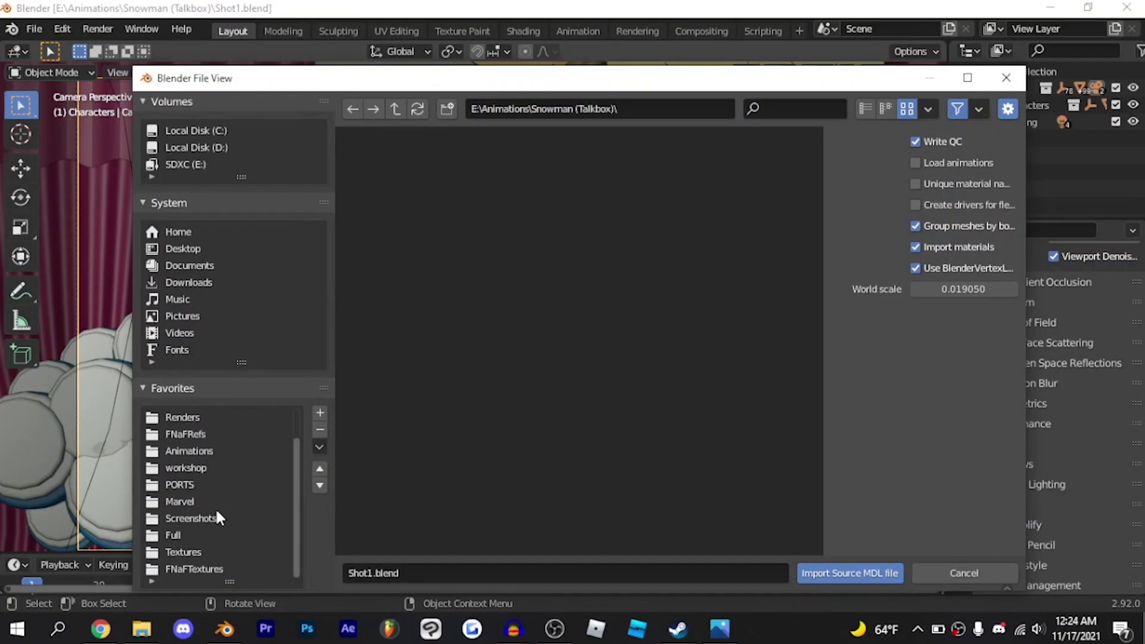
pyautogui.click(240, 474)
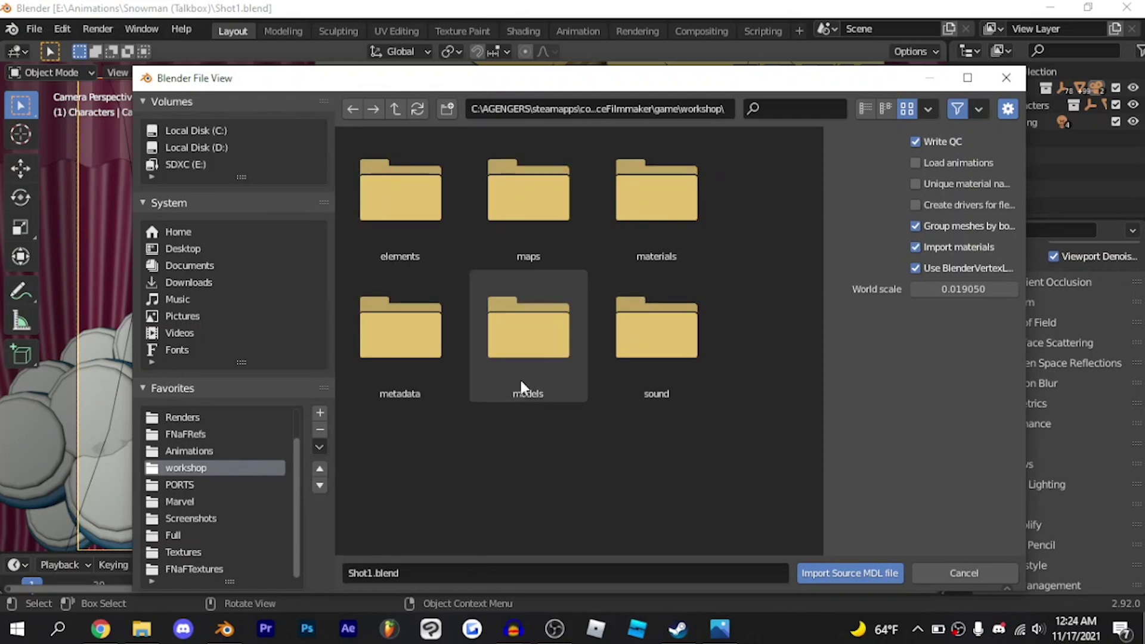
pyautogui.doubleClick(524, 359)
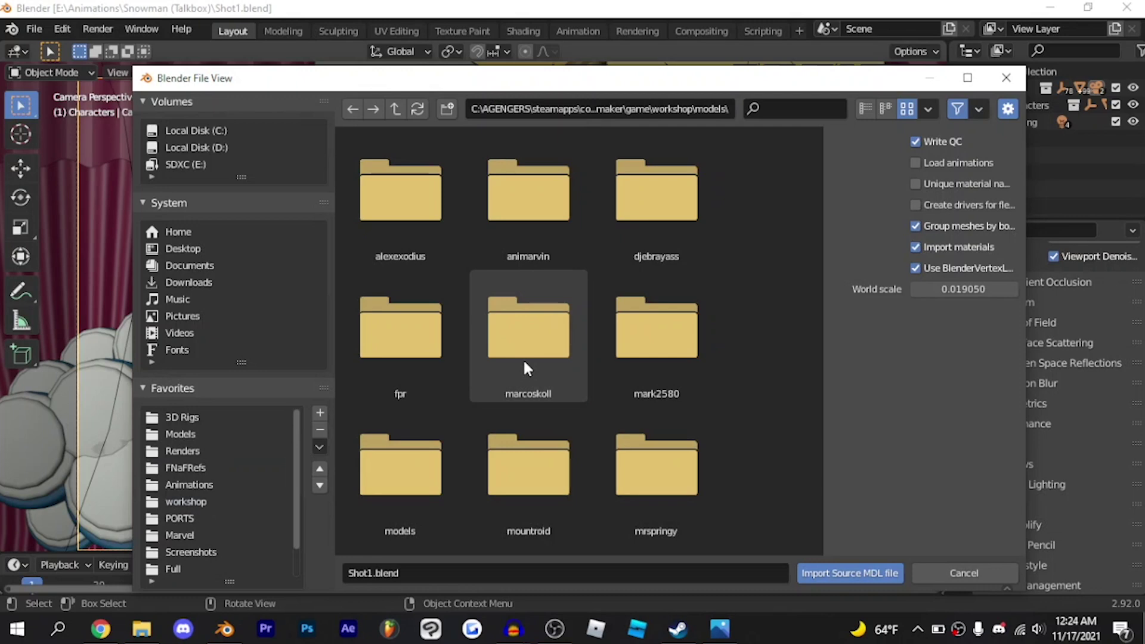
pyautogui.scroll(-1, 524, 373)
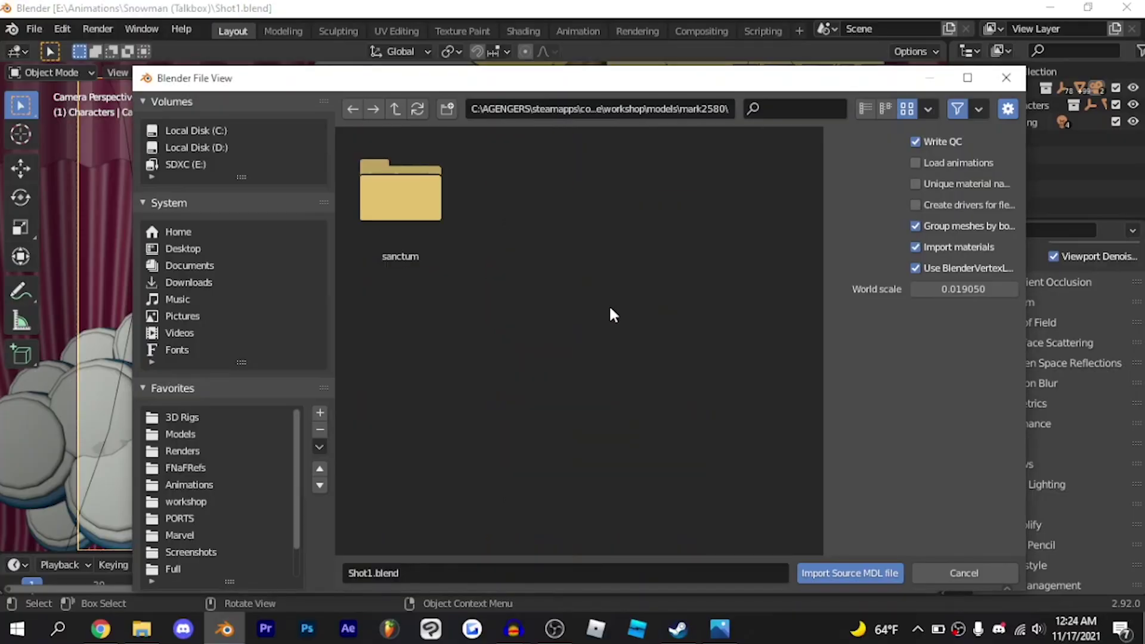
pyautogui.doubleClick(386, 206)
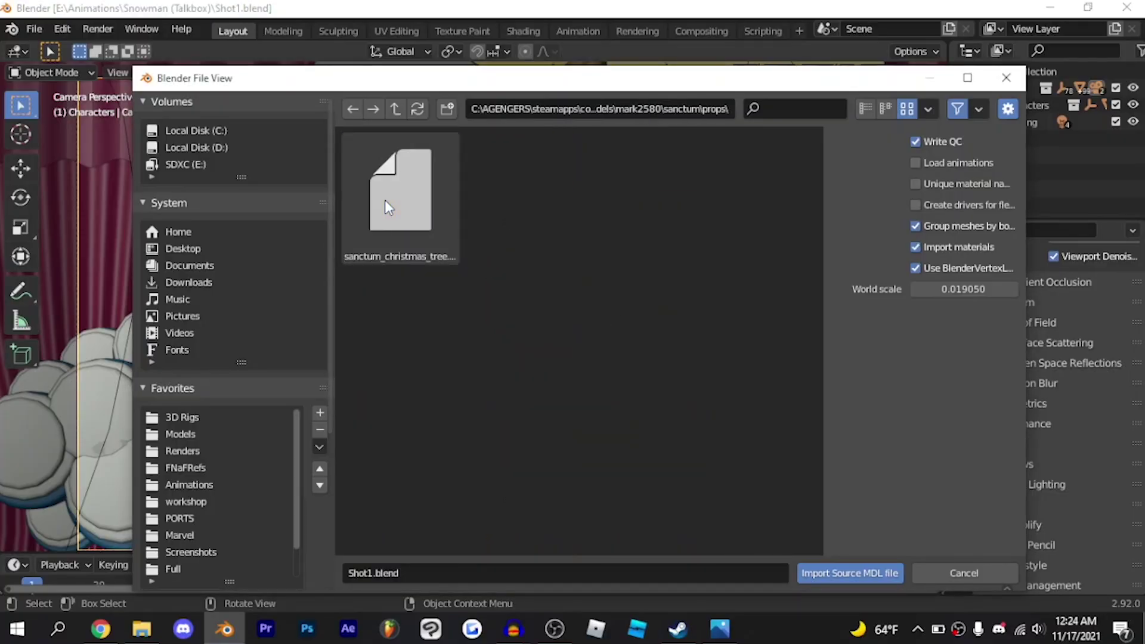
pyautogui.click(385, 199)
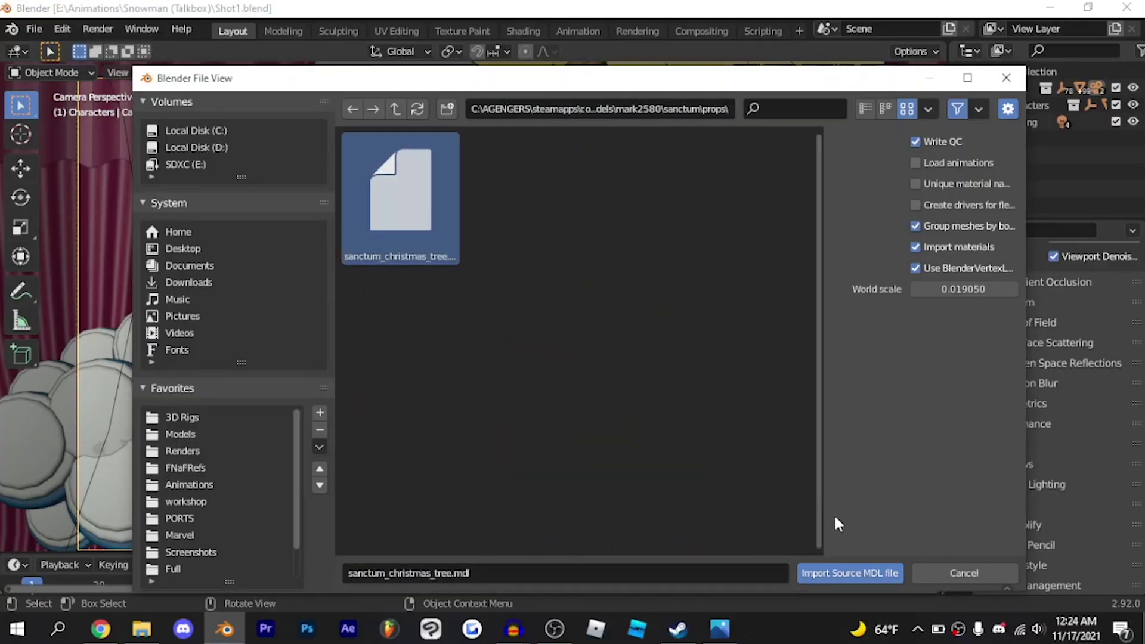
pyautogui.click(866, 575)
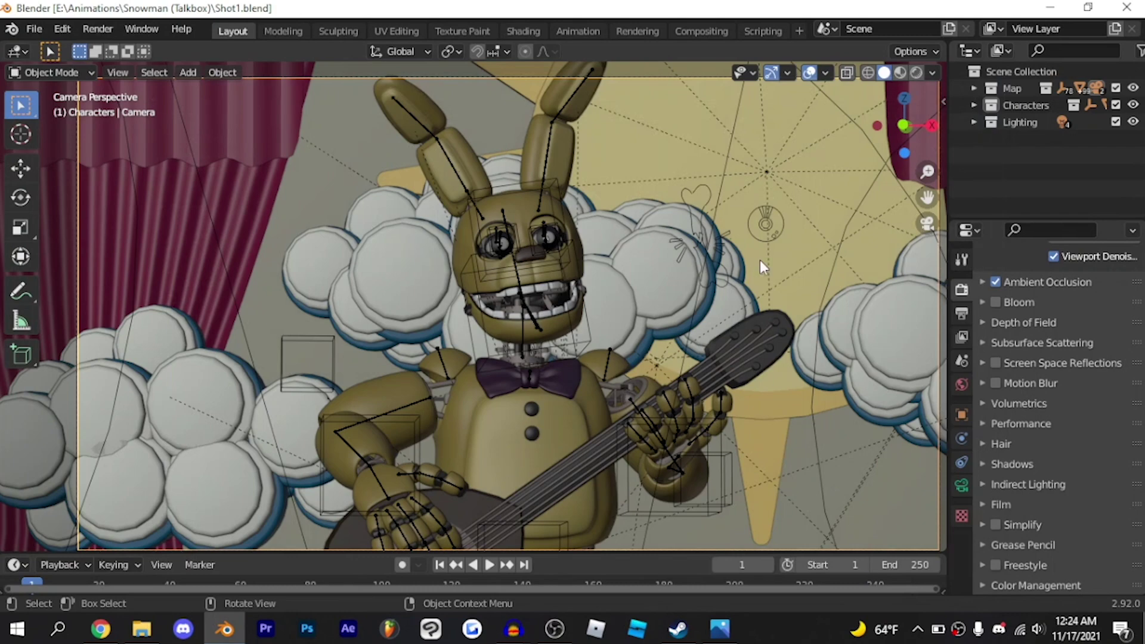
# Leave camera view, frame the imported sanctum Christmas tree, and orbit to a low side angle
pyautogui.click(928, 224)
pyautogui.press('KP_Decimal')
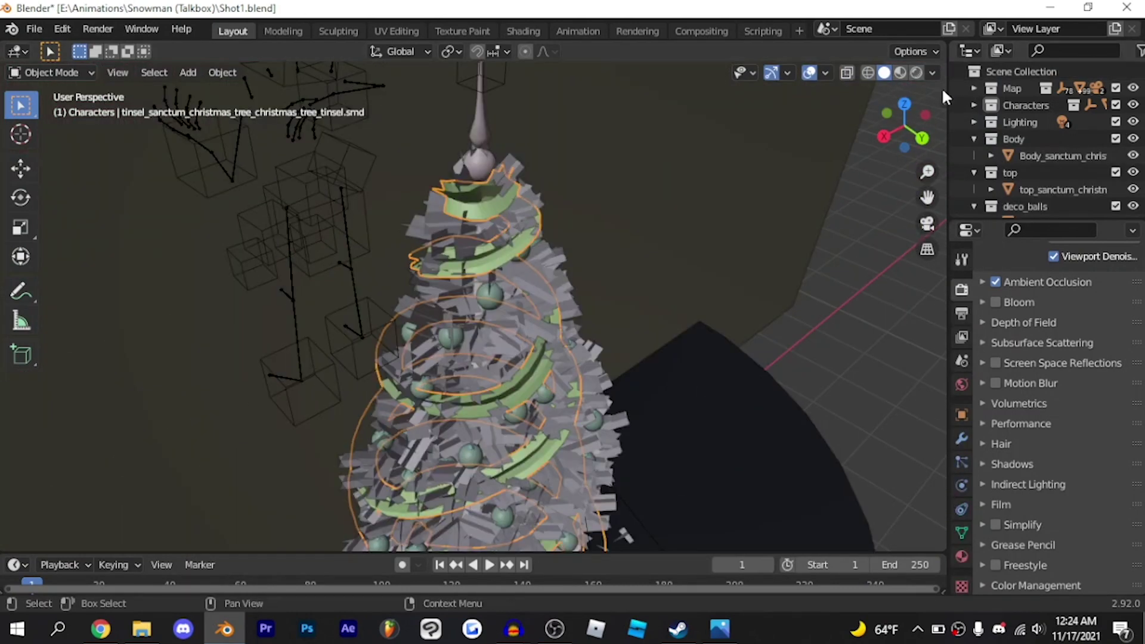
pyautogui.moveTo(538, 314); pyautogui.dragTo(591, 304, button='middle')
pyautogui.moveTo(474, 304)
pyautogui.mouseDown(button='middle')
pyautogui.moveTo(474, 269)
pyautogui.moveTo(501, 295)
pyautogui.mouseUp(button='middle')
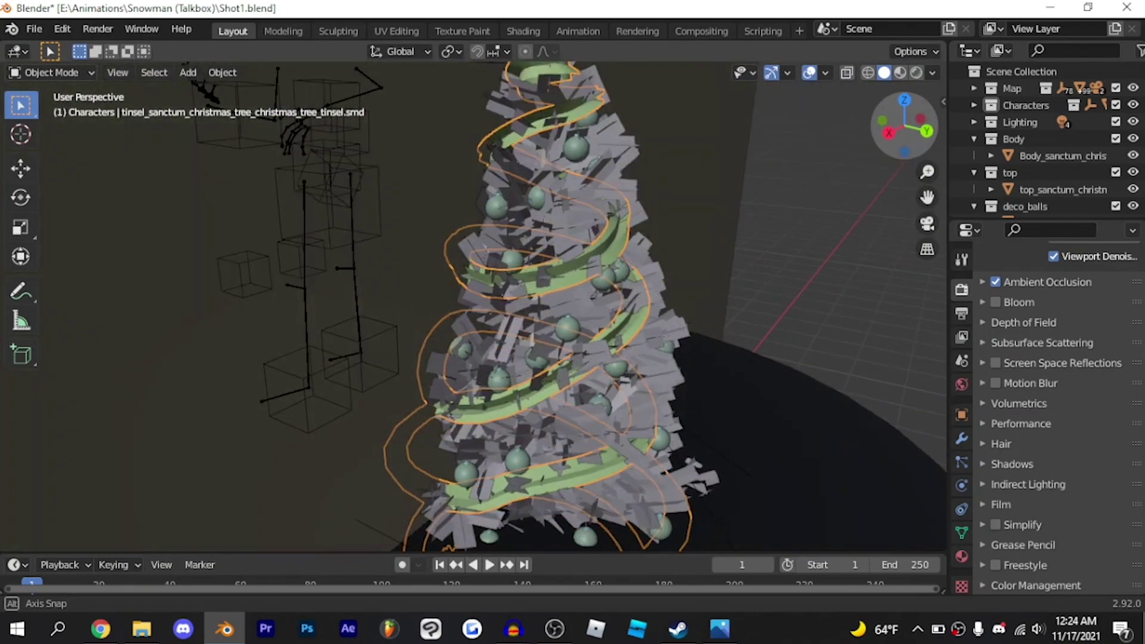